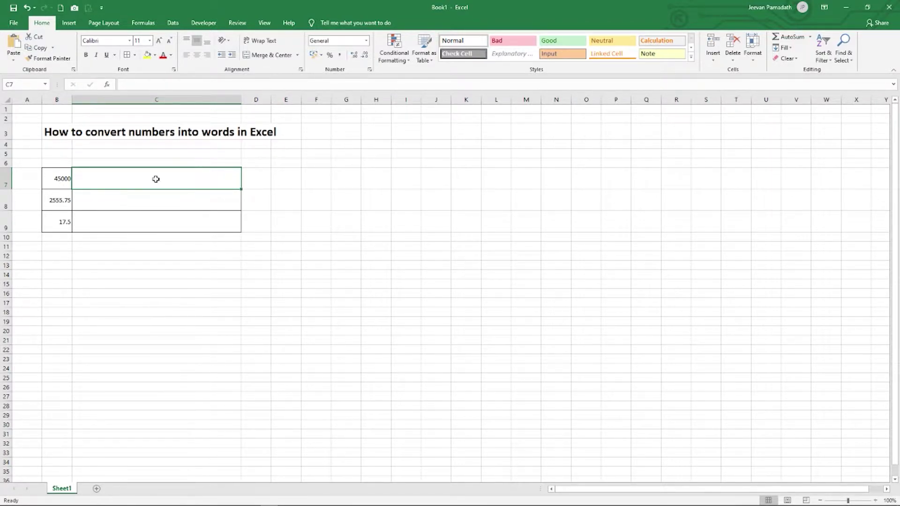
pyautogui.write('=spell')
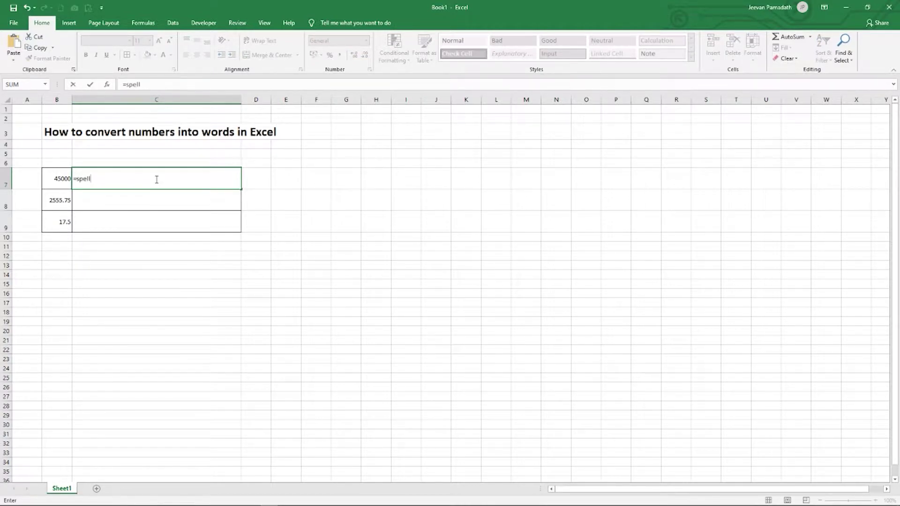
pyautogui.write('num')
pyautogui.press('BackSpace')
pyautogui.press('BackSpace')
pyautogui.press('BackSpace')
pyautogui.press('BackSpace')
pyautogui.press('BackSpace')
pyautogui.press('BackSpace')
pyautogui.press('BackSpace')
pyautogui.press('BackSpace')
pyautogui.press('BackSpace')
pyautogui.press('Return')
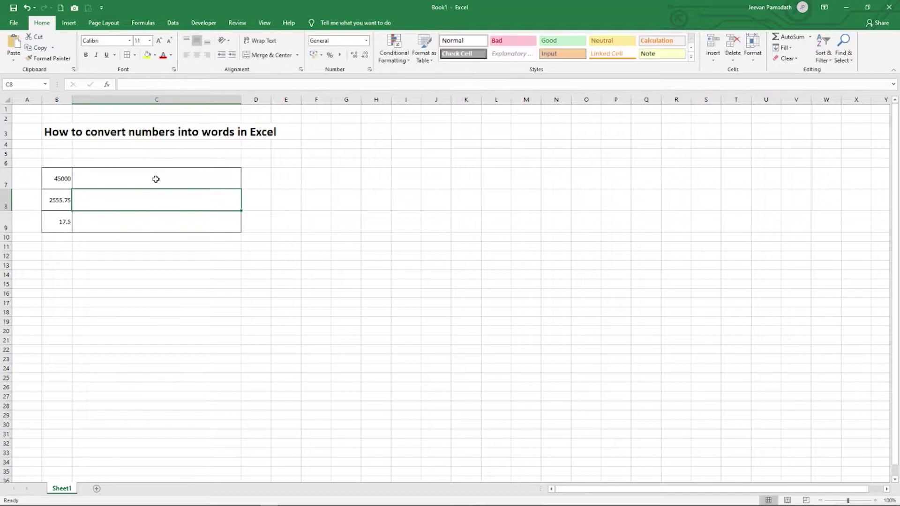
pyautogui.press('Up')
pyautogui.press('Up')
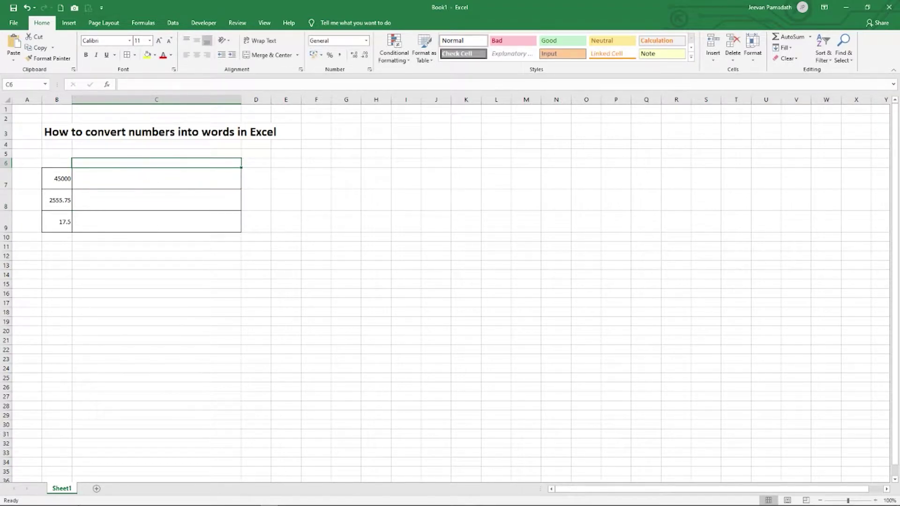
# Step: Switch to Chrome and open Microsoft's "Convert numbers into words" support article from the search results in a new tab
pyautogui.click(95, 497)
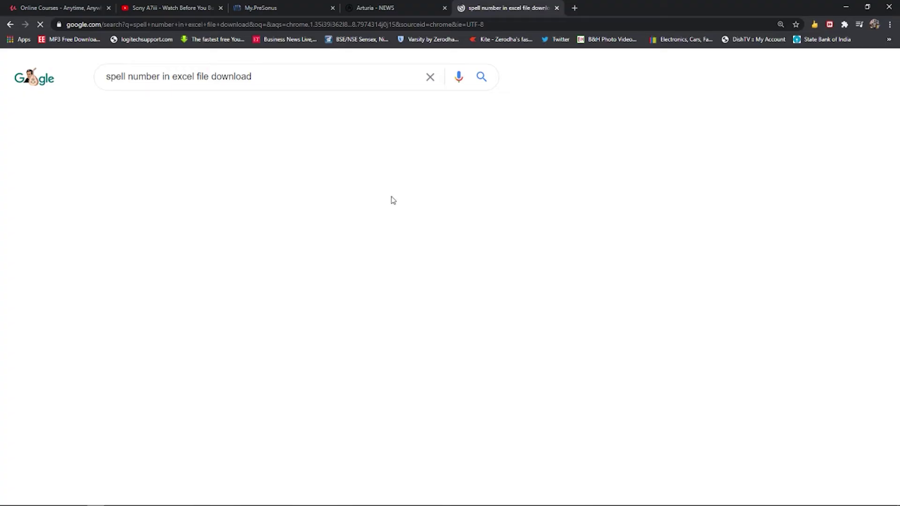
pyautogui.rightClick(184, 332)
pyautogui.click(223, 332)
pyautogui.click(618, 8)
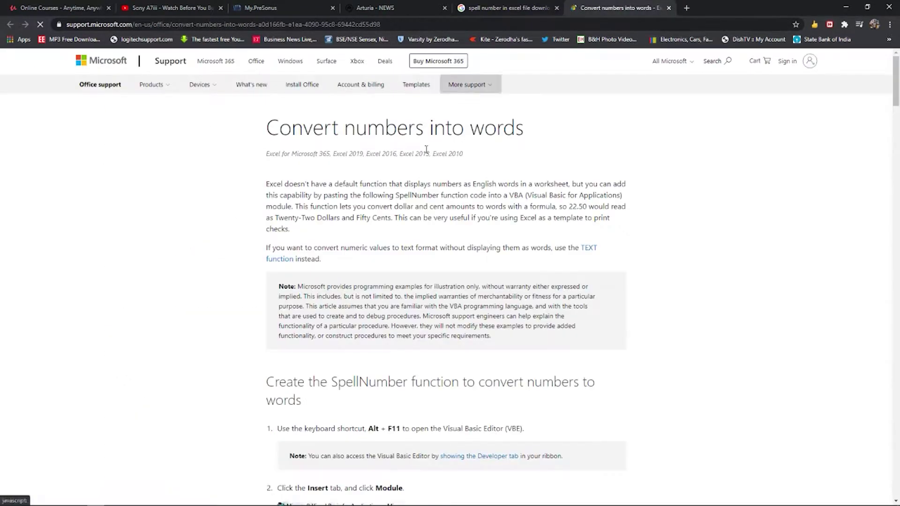
# Step: Copy the complete SpellNumber code from the article, from Option Explicit through the GetDigit function's closing End Function
pyautogui.scroll(-10, 328, 371)
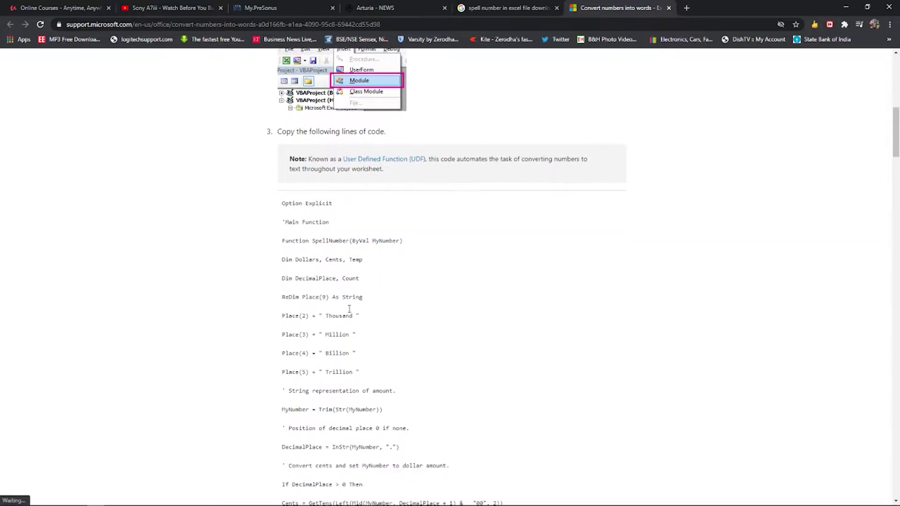
pyautogui.moveTo(284, 205); pyautogui.dragTo(327, 274)
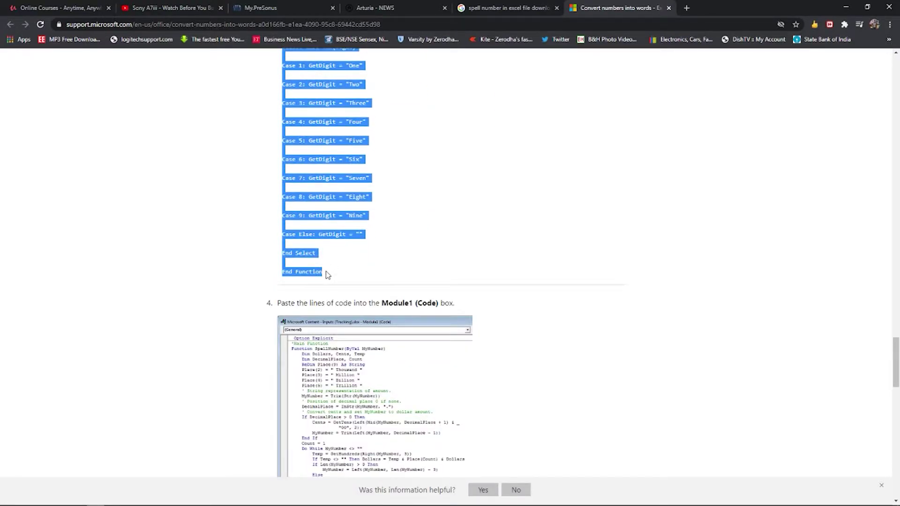
pyautogui.rightClick(321, 211)
pyautogui.click(328, 219)
# Step: Back in Excel, open the Visual Basic editor, insert a new module in Book1 and paste the copied code
pyautogui.hotkey('alt', 'Tab')
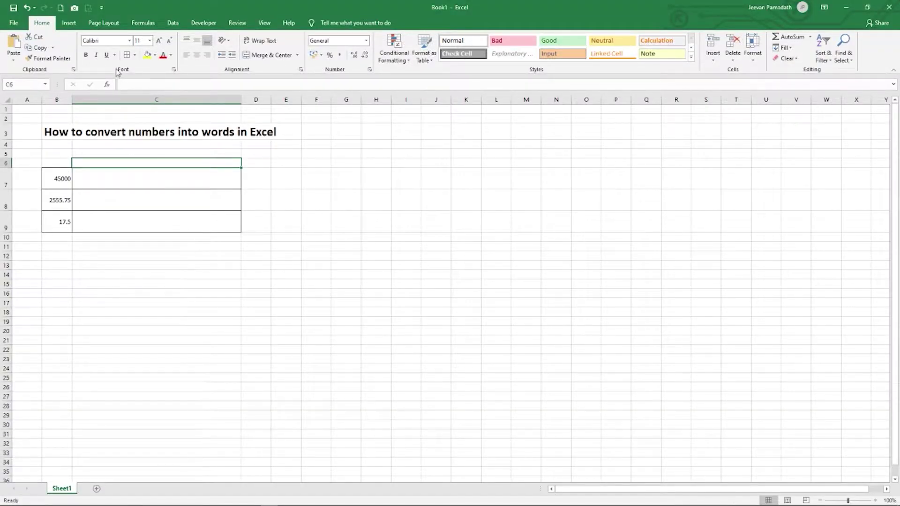
pyautogui.click(203, 23)
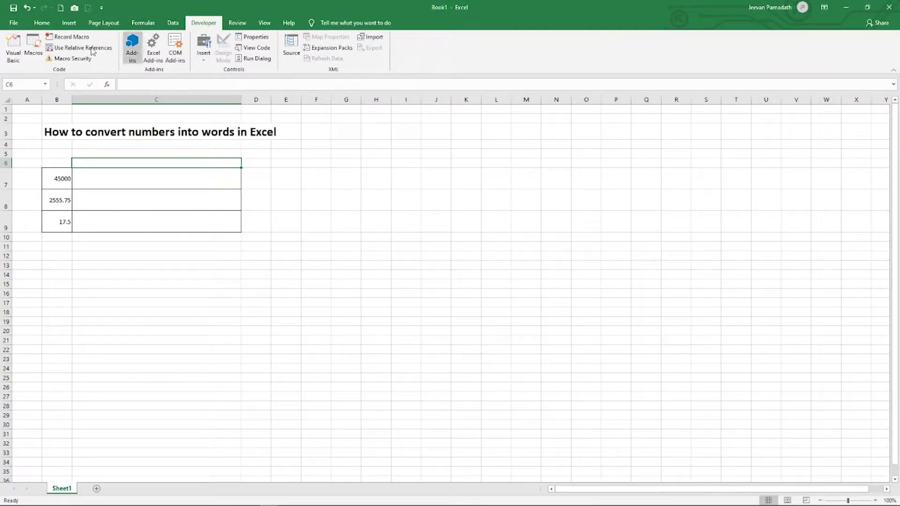
pyautogui.click(14, 48)
pyautogui.click(70, 21)
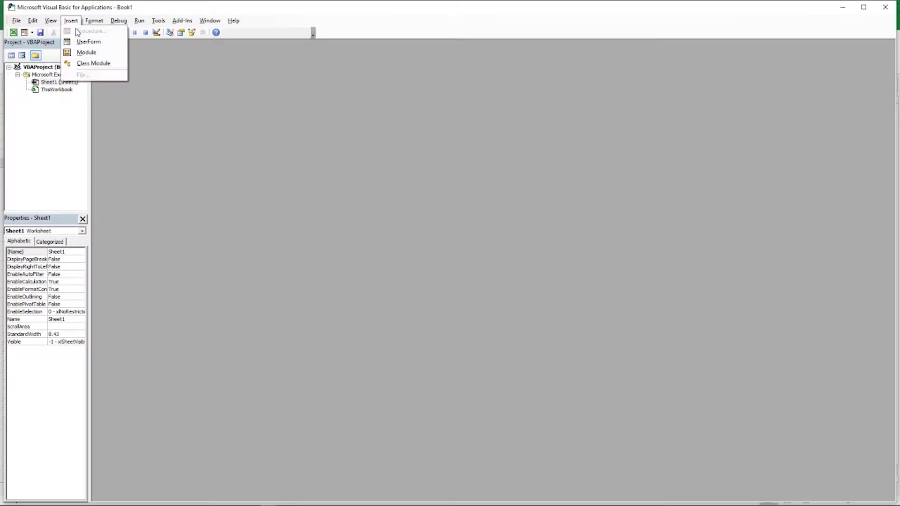
pyautogui.click(87, 52)
pyautogui.hotkey('ctrl', 'v')
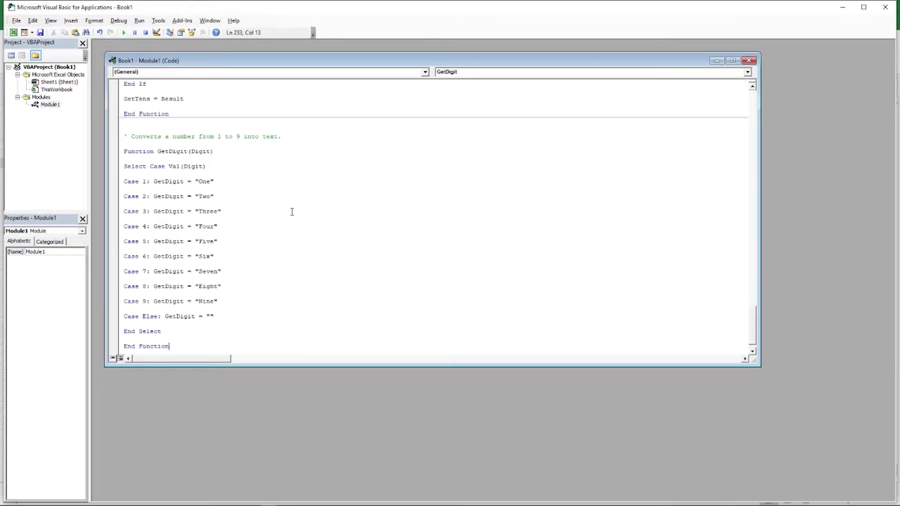
# Step: Return to the worksheet and enter =SpellNumber(B7) in cell C7
pyautogui.hotkey('alt', 'F11')
pyautogui.click(149, 183)
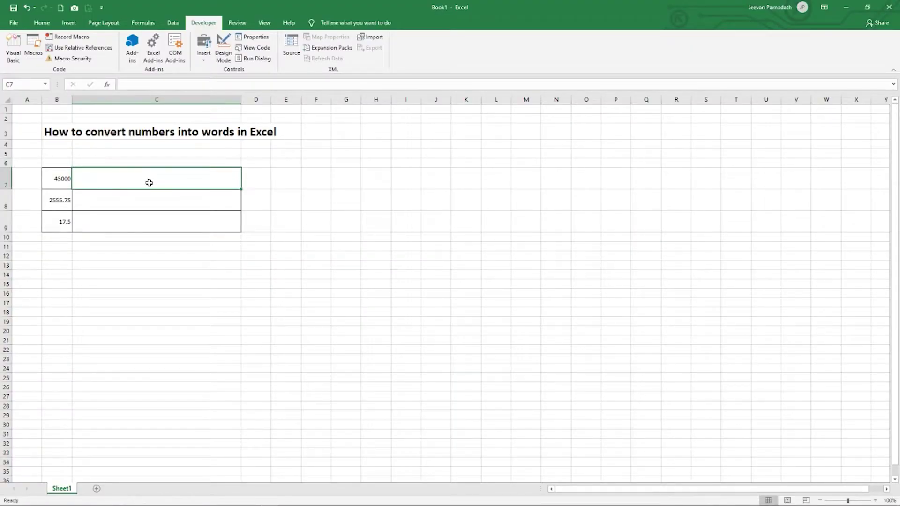
pyautogui.write('=sp')
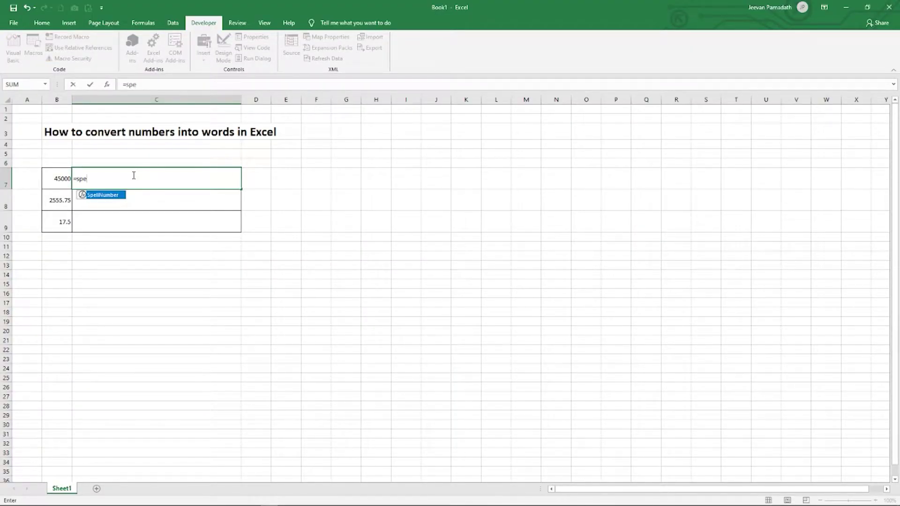
pyautogui.write('e')
pyautogui.doubleClick(115, 195)
pyautogui.click(54, 180)
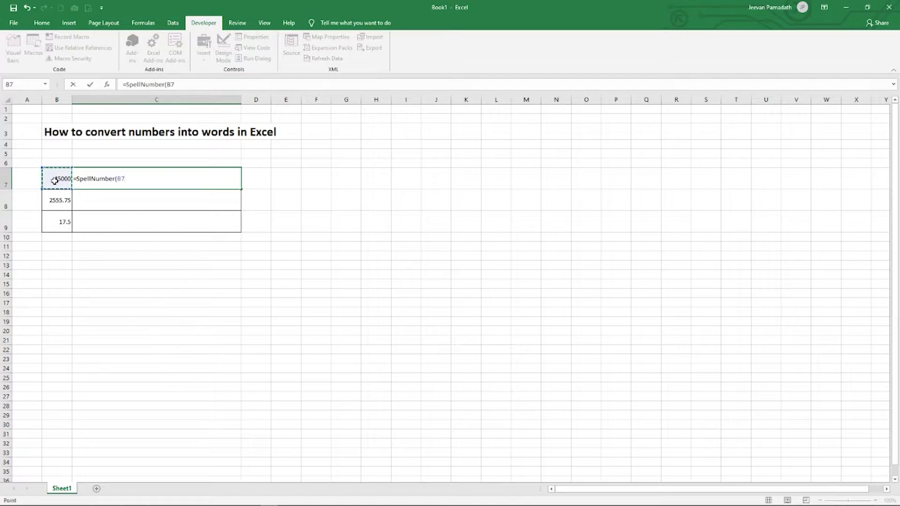
pyautogui.write(')')
pyautogui.press('Return')
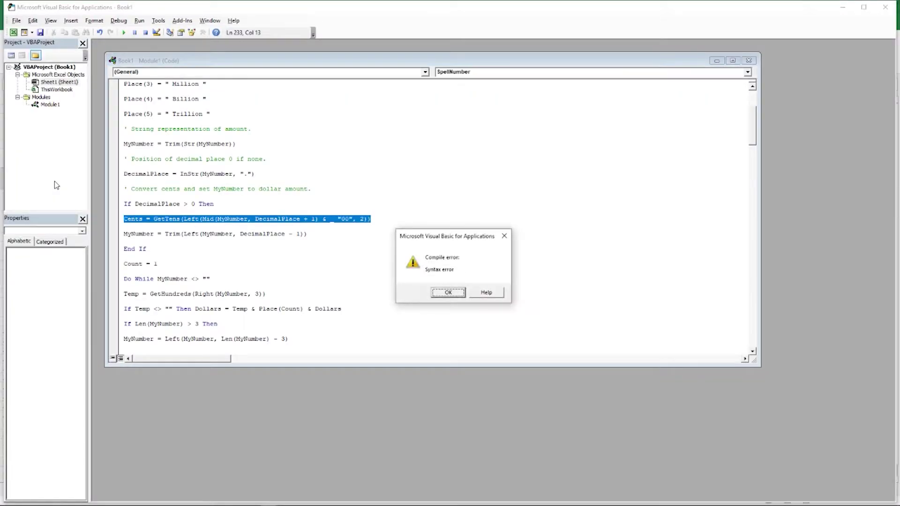
# Step: Split the Cents statement after its continuation underscore so "00", 2)) directly follows on its own line, and run the code again
pyautogui.click(447, 293)
pyautogui.click(333, 219)
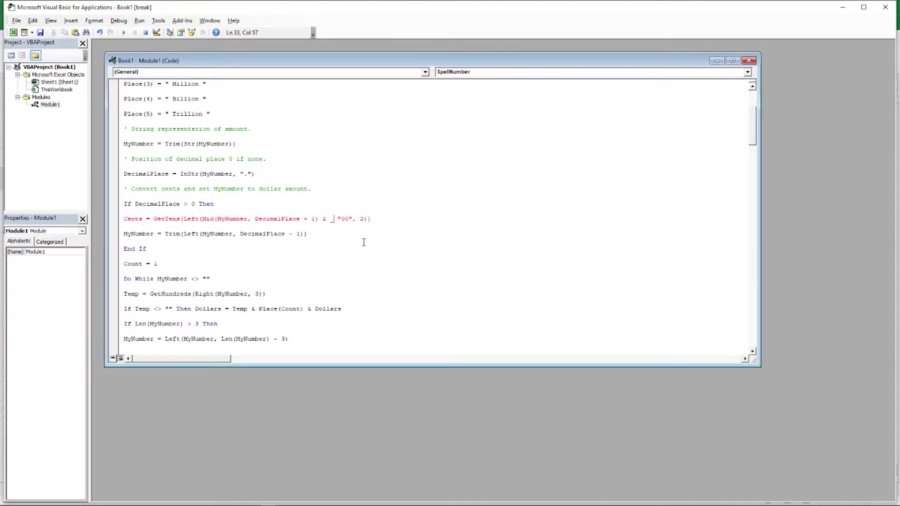
pyautogui.press('BackSpace')
pyautogui.press('Return')
pyautogui.press('Return')
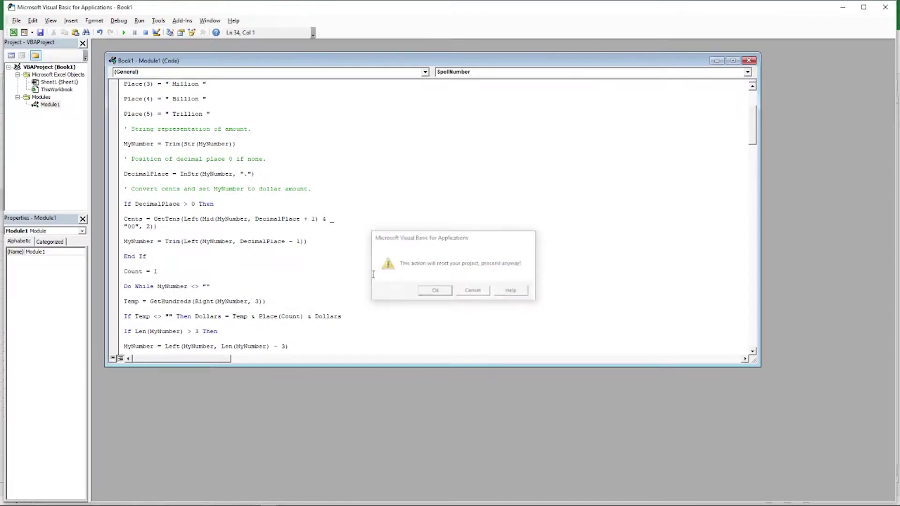
pyautogui.press('F5')
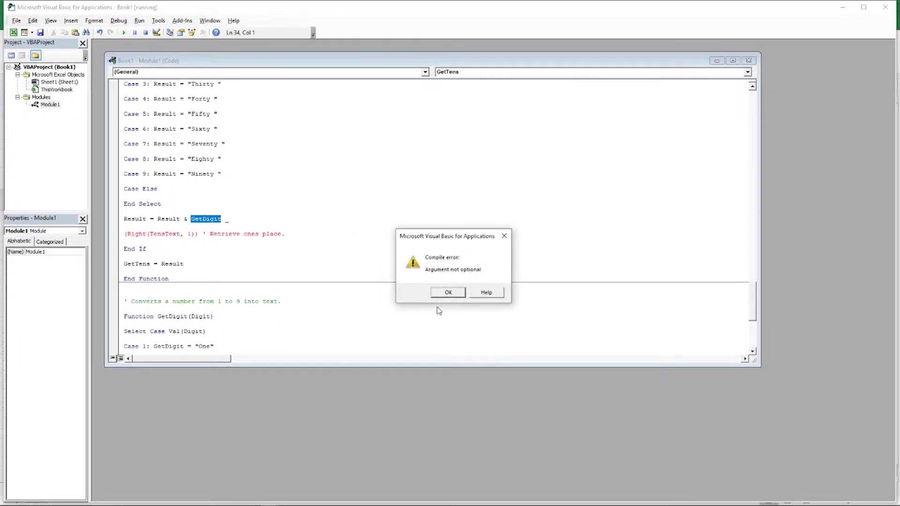
# Step: Join the GetDigit continuation in GetTens by removing the blank line before (Right(TensText, 1)), accepting the project reset
pyautogui.click(446, 292)
pyautogui.click(257, 225)
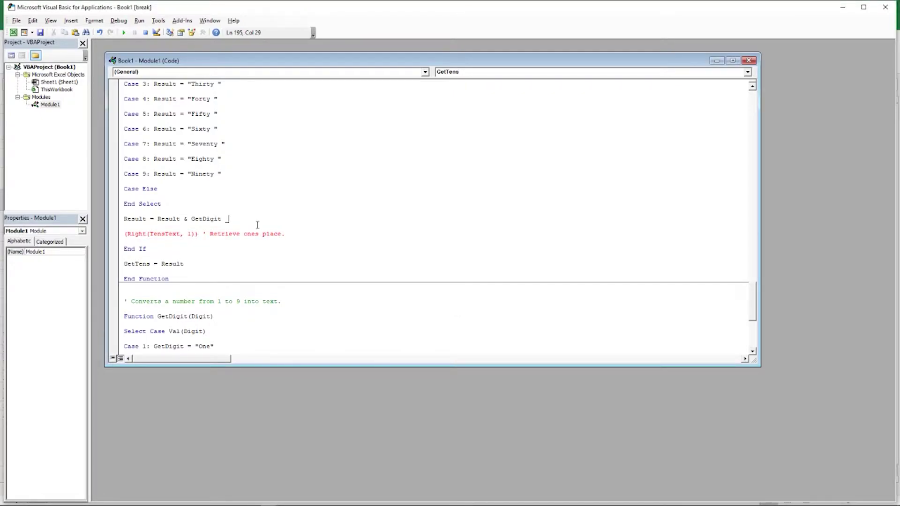
pyautogui.press('BackSpace')
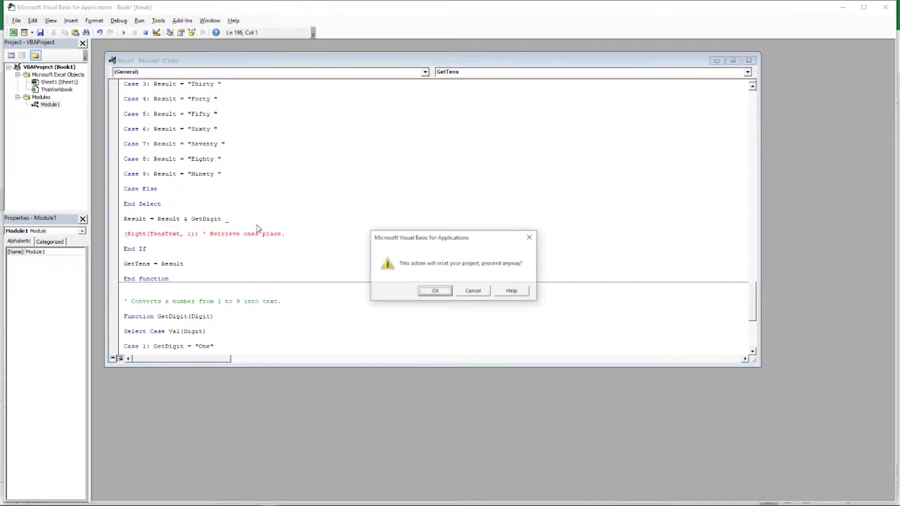
pyautogui.press('Return')
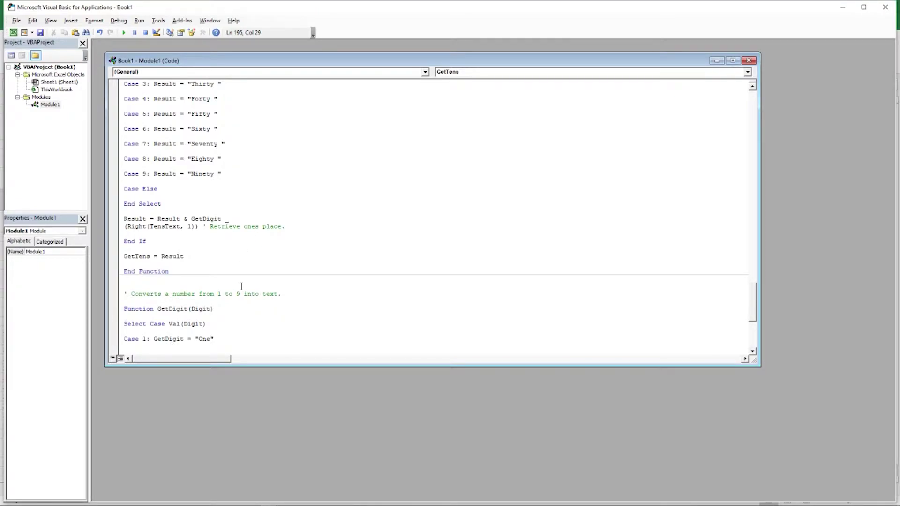
# Step: Return to the worksheet and copy the C7 formula into C8:C9 using Paste Special with Formulas only
pyautogui.hotkey('alt', 'F11')
pyautogui.click(131, 185)
pyautogui.hotkey('ctrl', 'c')
pyautogui.press('Down')
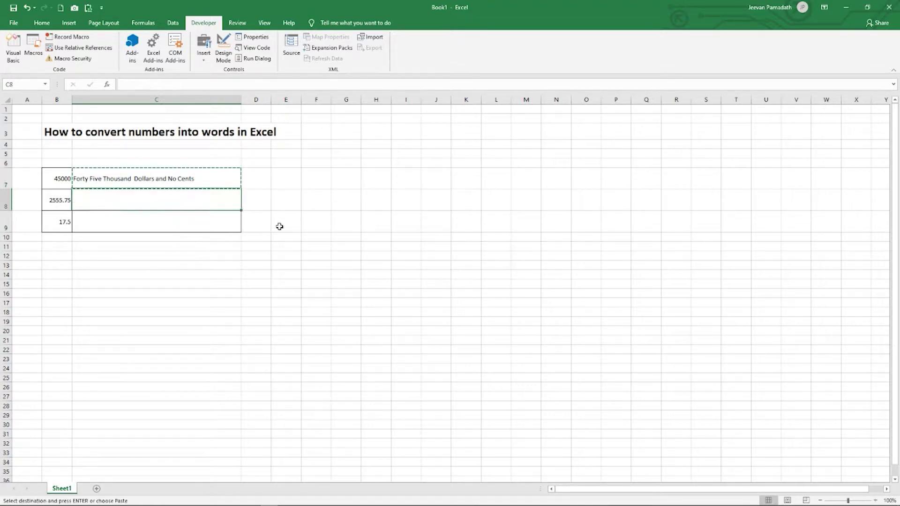
pyautogui.hotkey('shift', 'Down')
pyautogui.hotkey('ctrl', 'alt', 'v')
pyautogui.hotkey('alt', 'f')
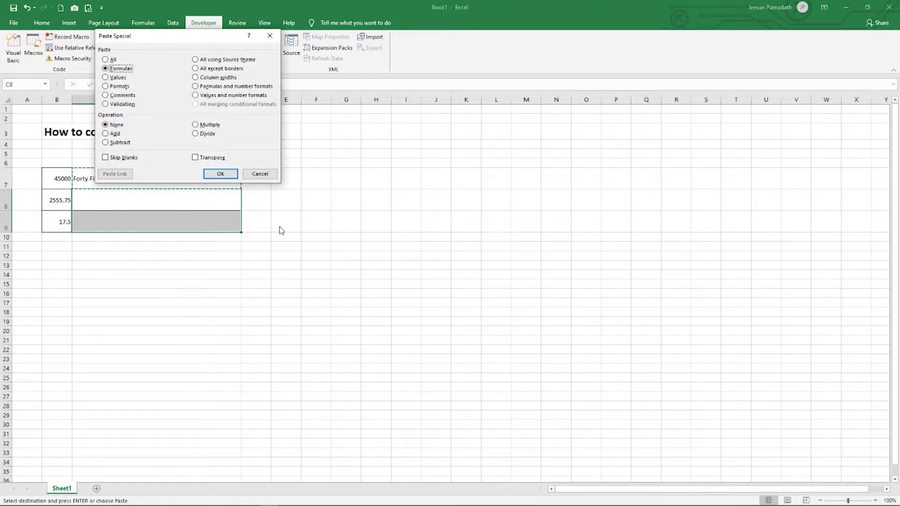
pyautogui.press('Return')
pyautogui.press('Escape')
# Step: Auto-fit the width of column C to its text and select the empty cell C13 below the table
pyautogui.click(187, 274)
pyautogui.doubleClick(242, 99)
pyautogui.click(201, 312)
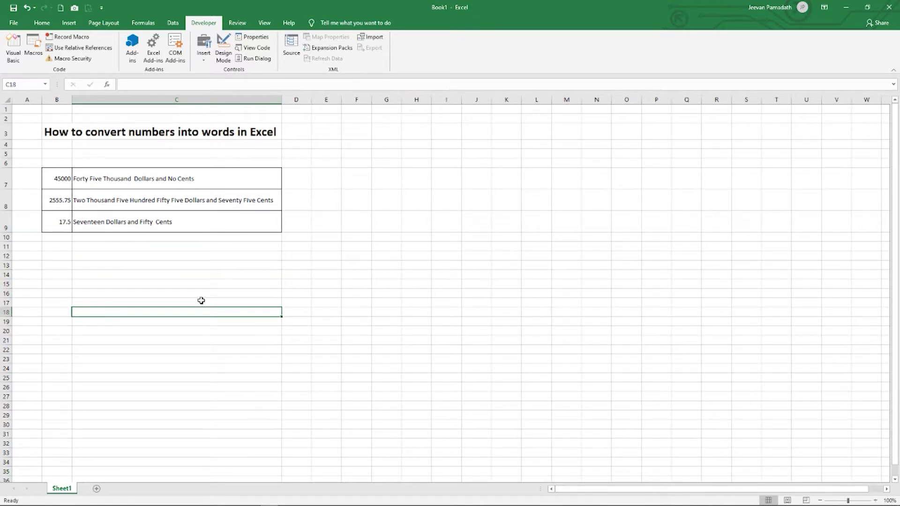
pyautogui.click(197, 291)
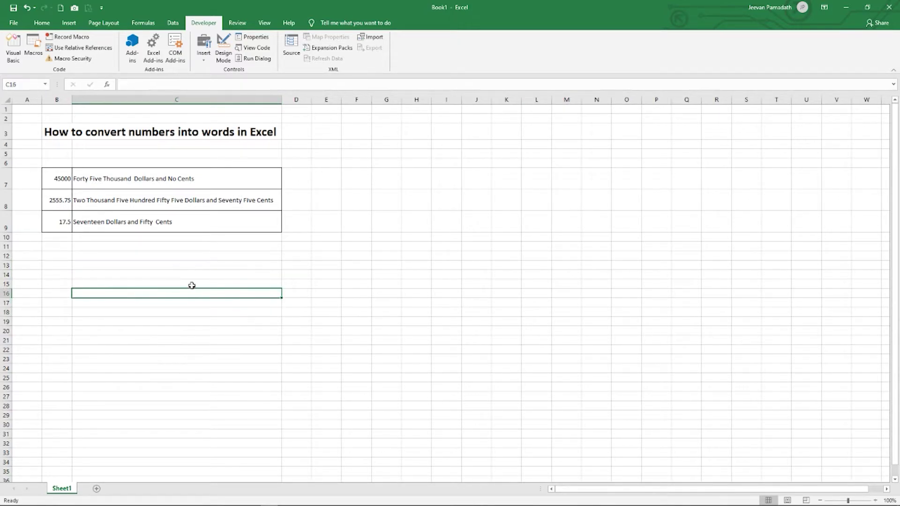
pyautogui.click(152, 265)
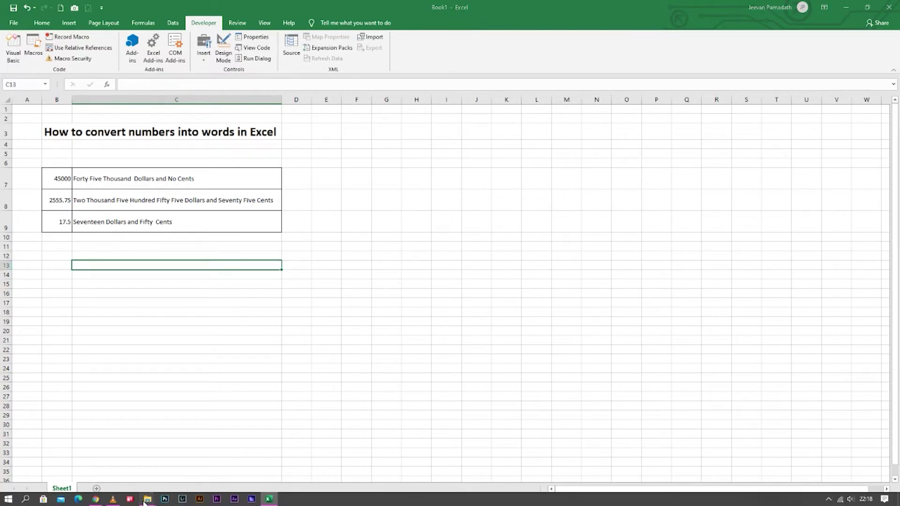
# Step: Switch to File Explorer's AddIns folder window and move the Folder Options dialog aside
pyautogui.moveTo(147, 498)
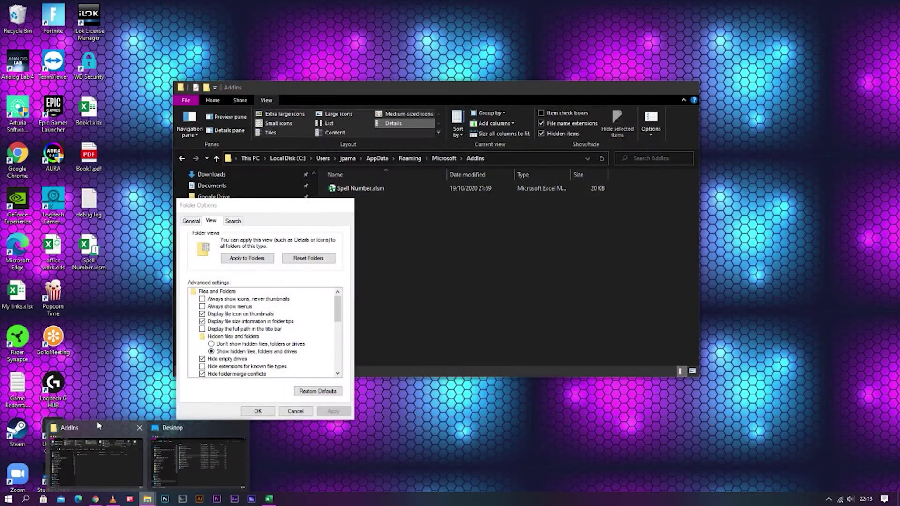
pyautogui.click(97, 426)
pyautogui.moveTo(277, 205); pyautogui.dragTo(407, 217)
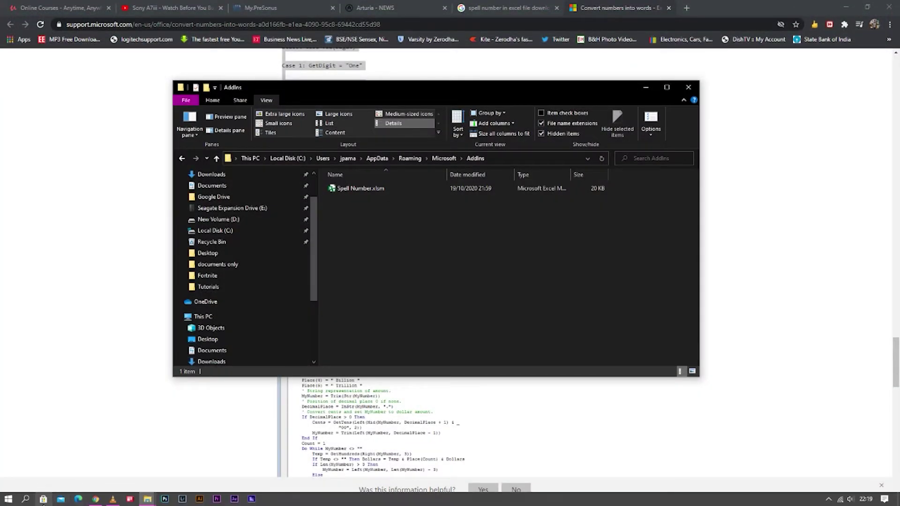
# Step: Search Windows for "excel" and launch Excel
pyautogui.click(27, 499)
pyautogui.write('excel')
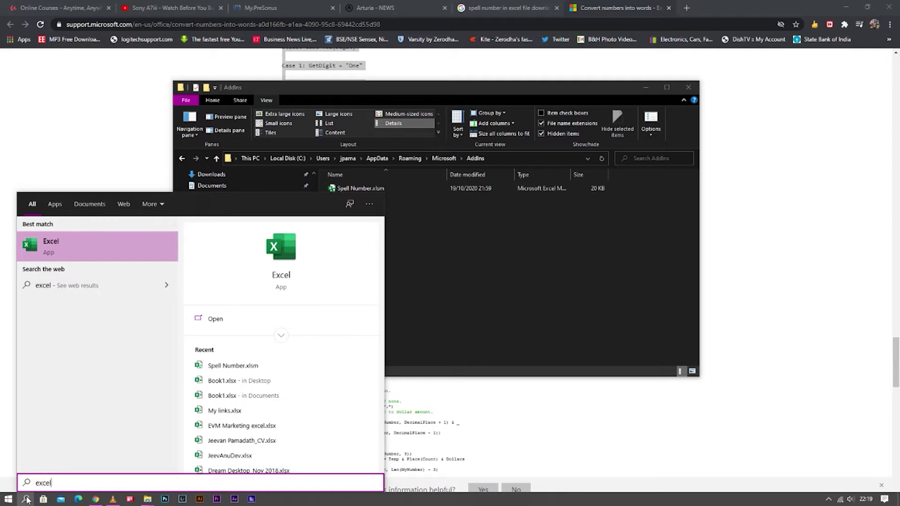
pyautogui.press('Return')
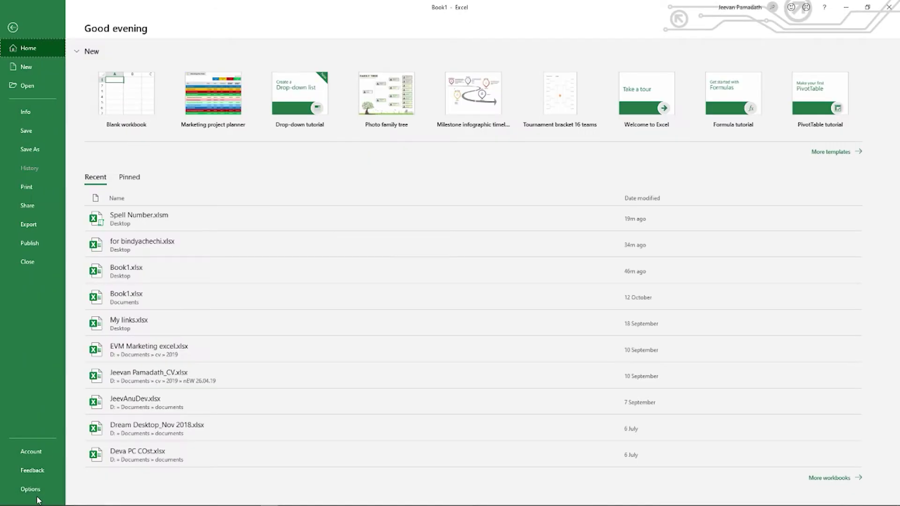
# Step: Select Spell Number among the add-ins in Excel Options and open the manager for Excel Add-ins
pyautogui.click(33, 490)
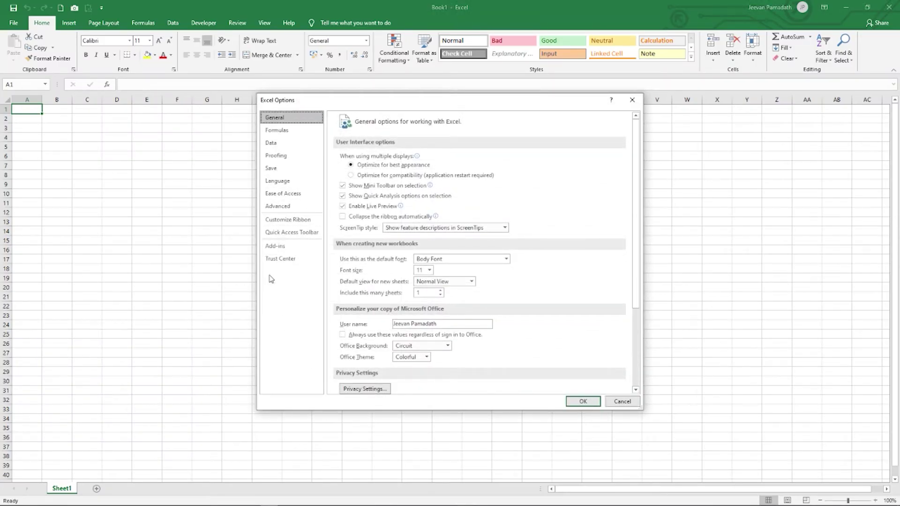
pyautogui.click(281, 247)
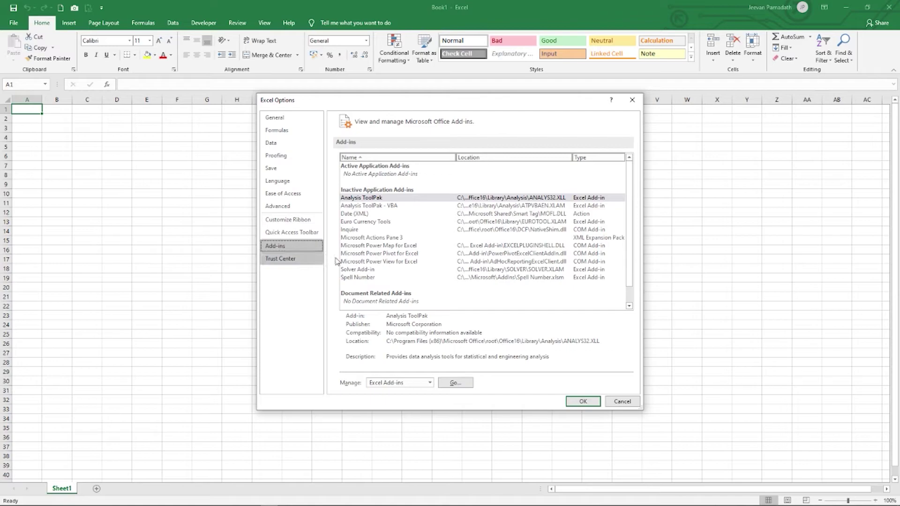
pyautogui.click(367, 278)
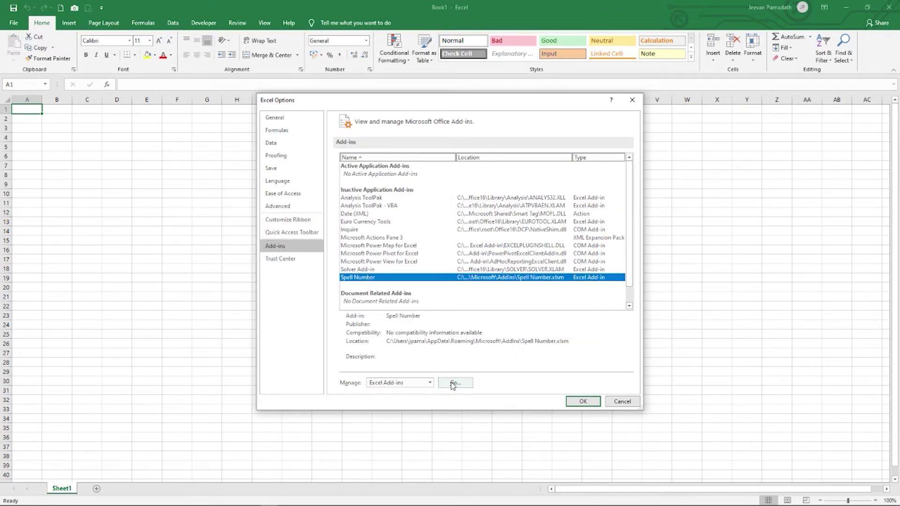
pyautogui.click(399, 384)
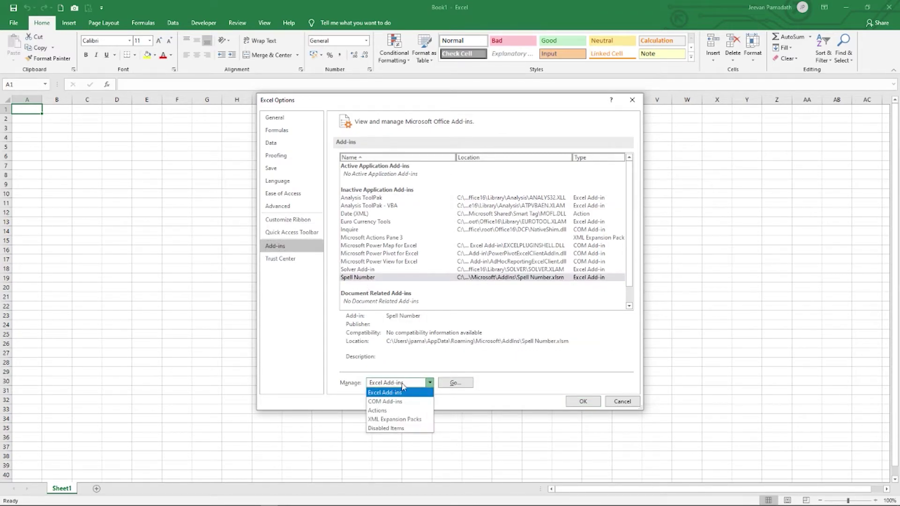
pyautogui.click(402, 385)
pyautogui.click(454, 383)
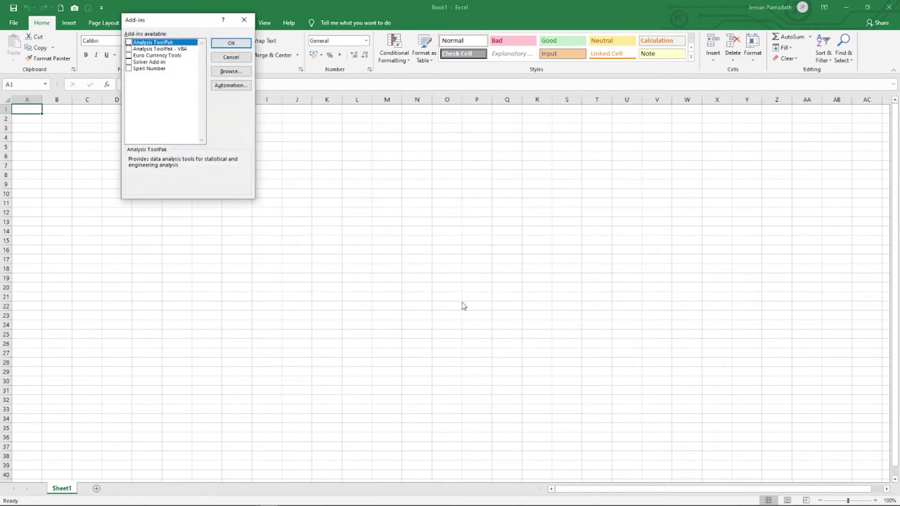
# Step: Activate the Spell Number add-in and enable the macro content of the Spell Number.xlsm workbook
pyautogui.click(129, 69)
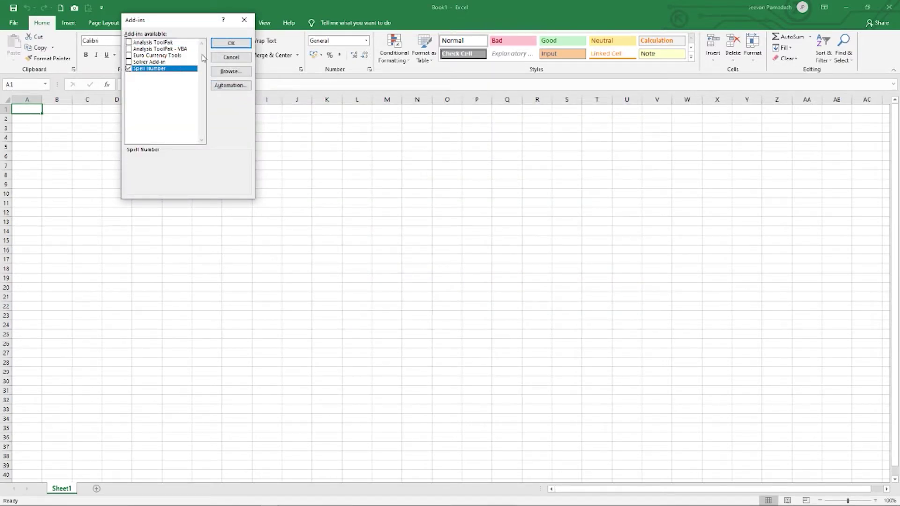
pyautogui.click(231, 43)
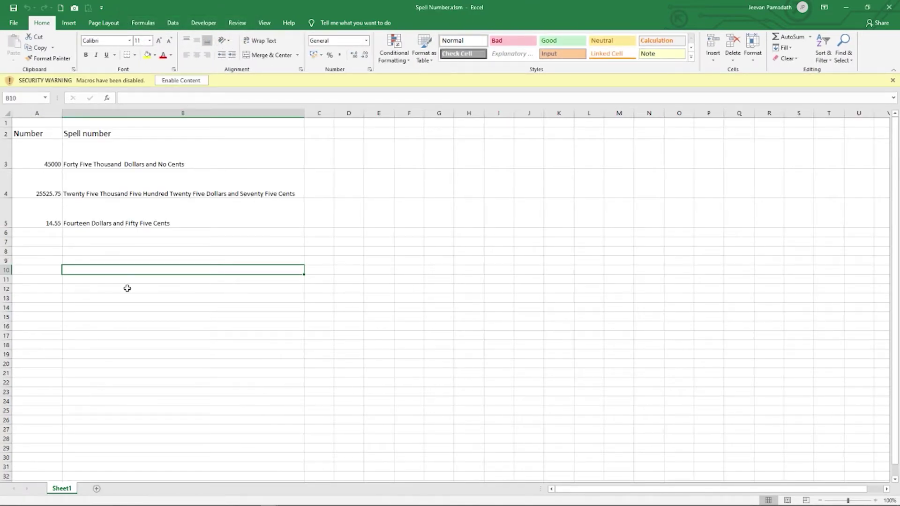
pyautogui.click(181, 80)
# Step: Enter the formula =SpellNumber(2500) in cell B7 below the table
pyautogui.click(121, 304)
pyautogui.click(126, 239)
pyautogui.click(109, 273)
pyautogui.click(106, 227)
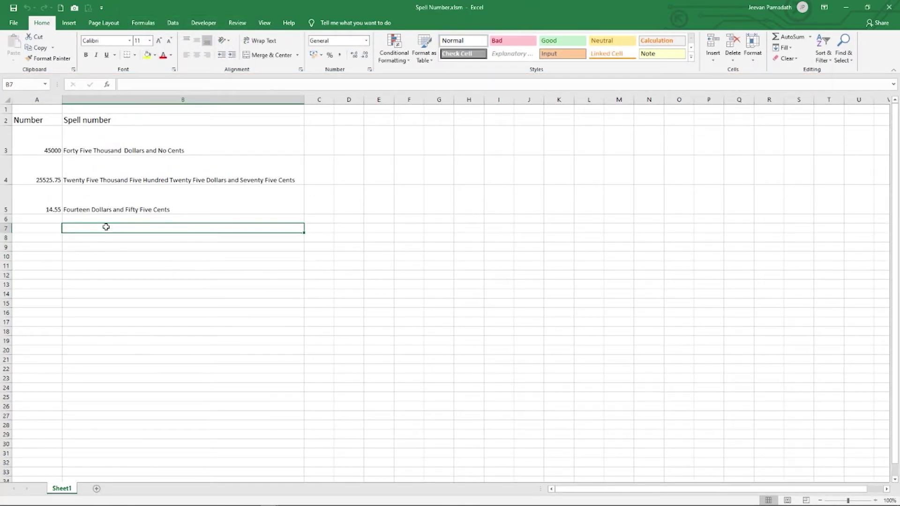
pyautogui.write('=sp')
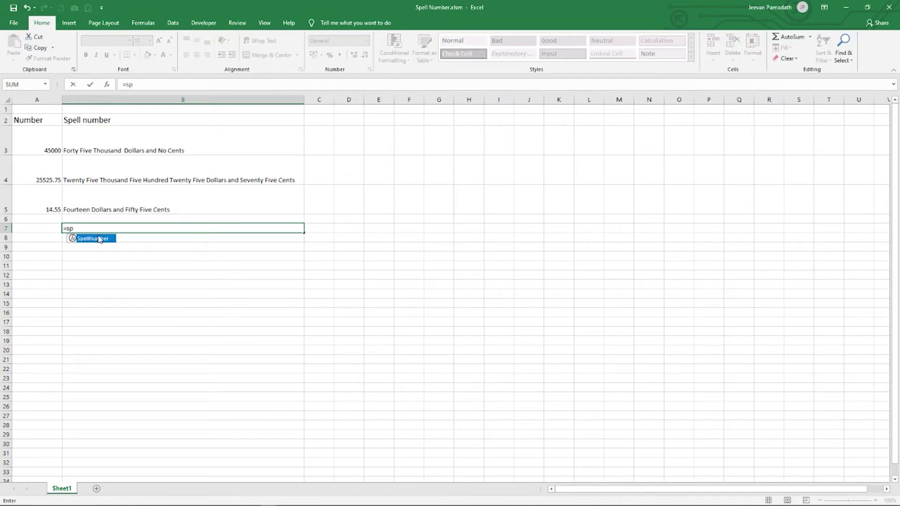
pyautogui.doubleClick(99, 239)
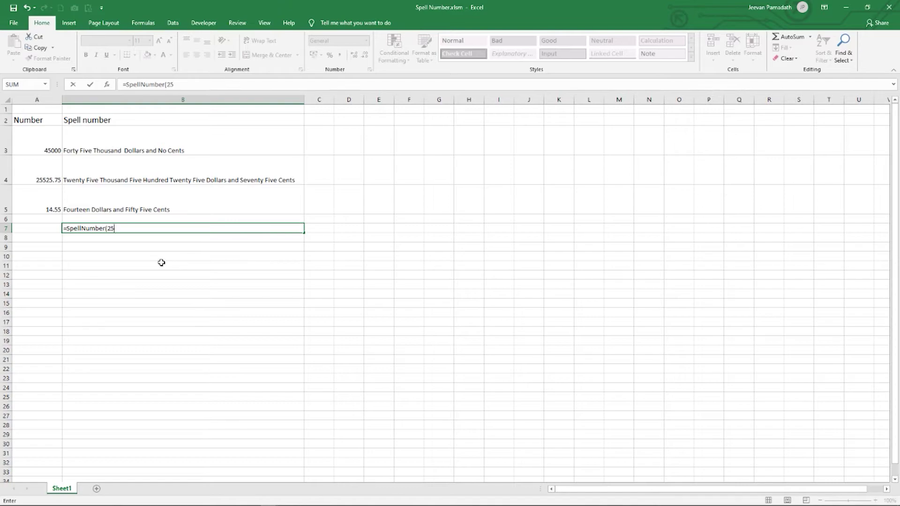
pyautogui.write('2500)')
pyautogui.press('Return')
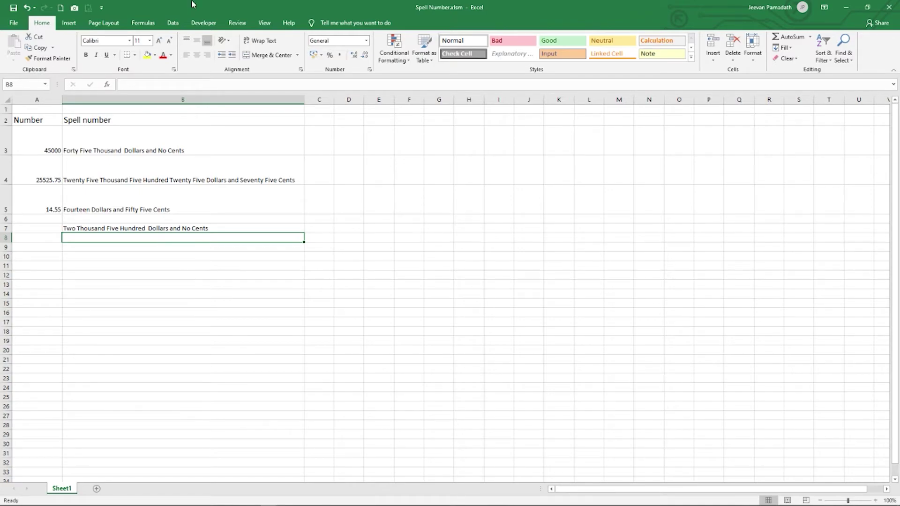
# Step: Open the Visual Basic editor on the SpellNumber module code and bring up its Replace dialog
pyautogui.click(203, 22)
pyautogui.click(10, 58)
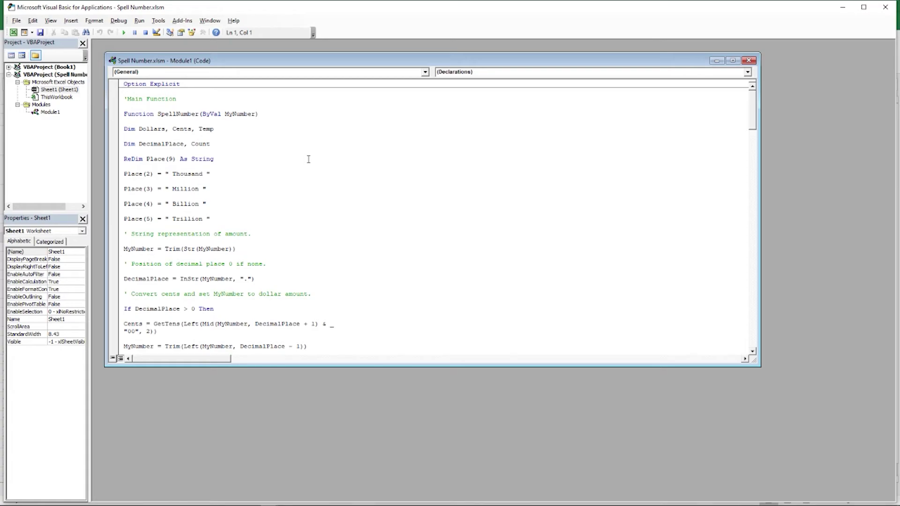
pyautogui.hotkey('ctrl', 'f')
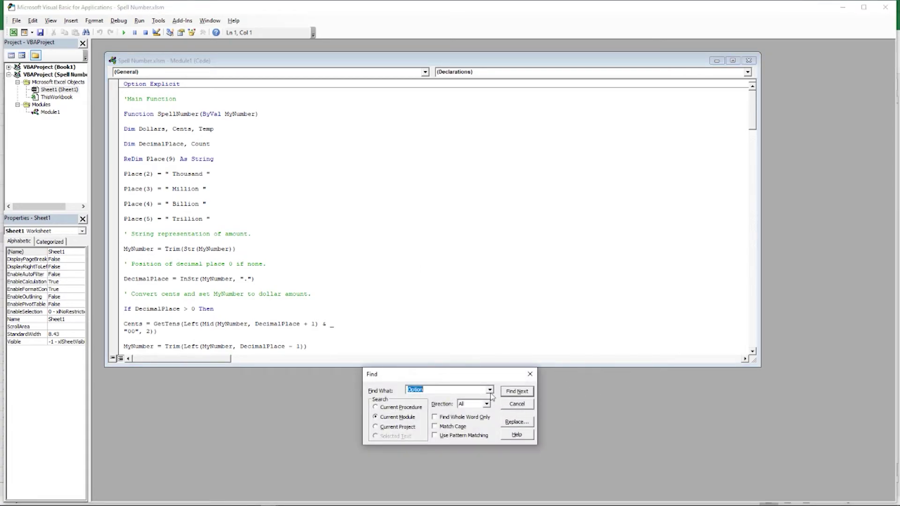
pyautogui.moveTo(471, 378); pyautogui.dragTo(515, 234)
pyautogui.click(561, 277)
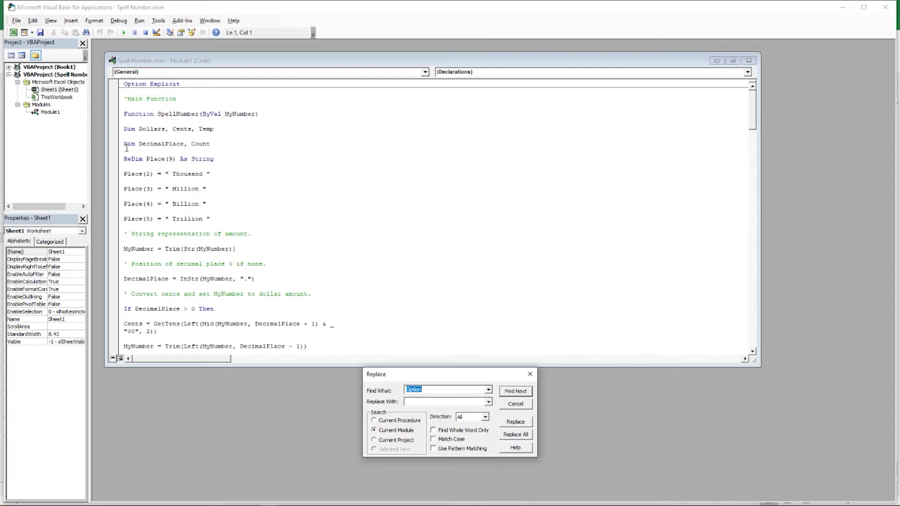
# Step: Replace every occurrence of Dollars with Rupees in the current module, using the word copied from the code
pyautogui.doubleClick(164, 130)
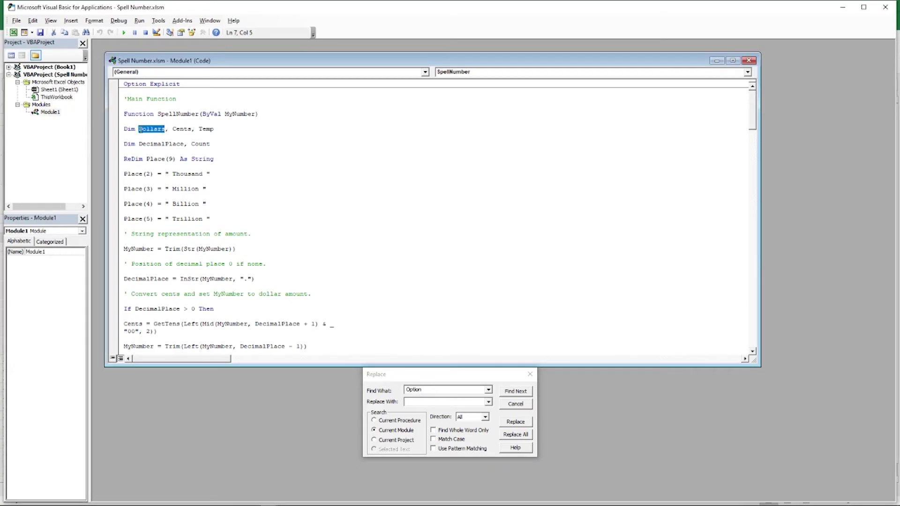
pyautogui.rightClick(145, 128)
pyautogui.click(165, 143)
pyautogui.click(430, 390)
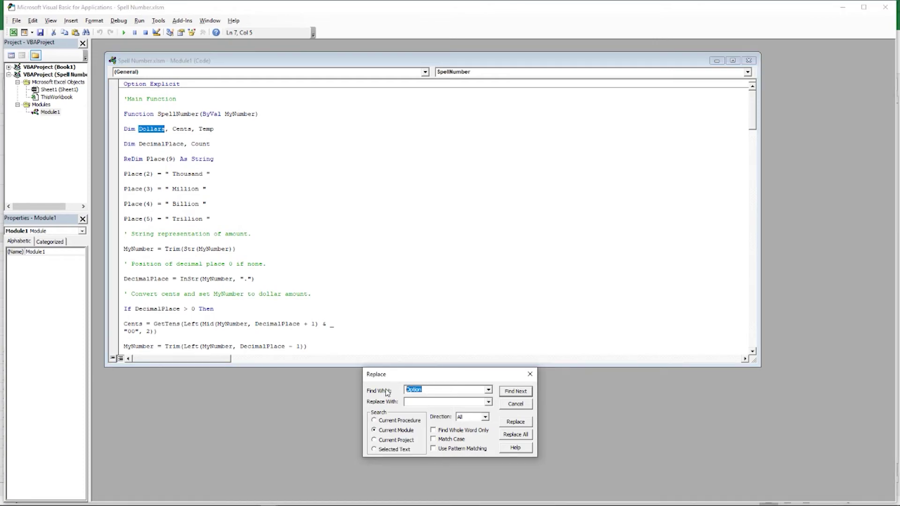
pyautogui.hotkey('ctrl', 'v')
pyautogui.click(518, 433)
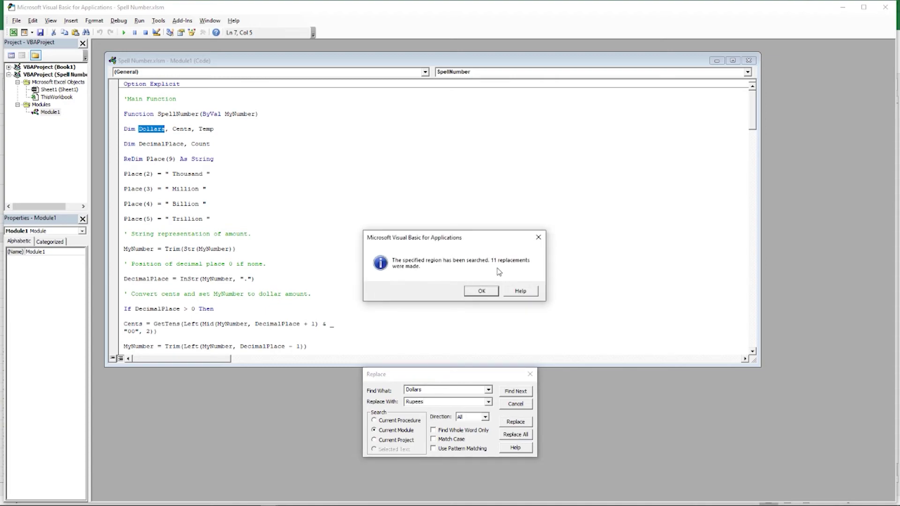
pyautogui.click(481, 292)
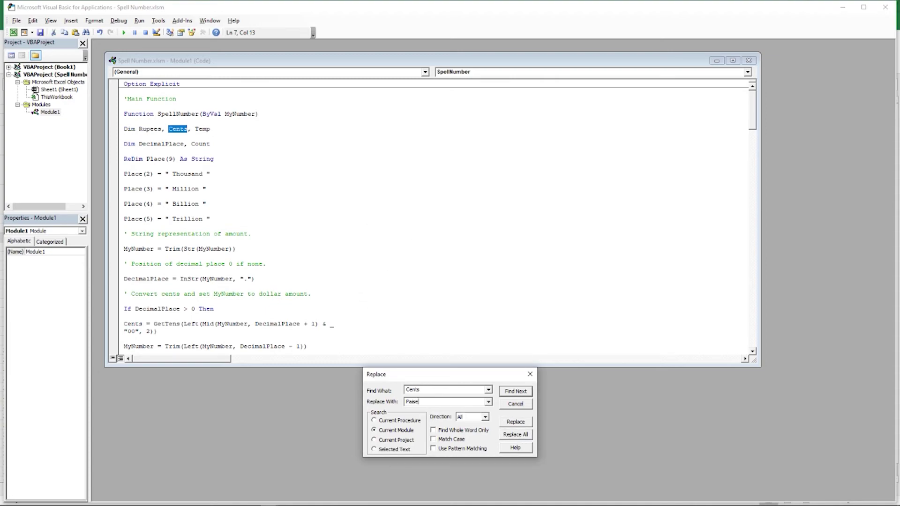
# Step: Replace every occurrence of Cents with Paise in the current module and close the Replace dialog
pyautogui.click(521, 437)
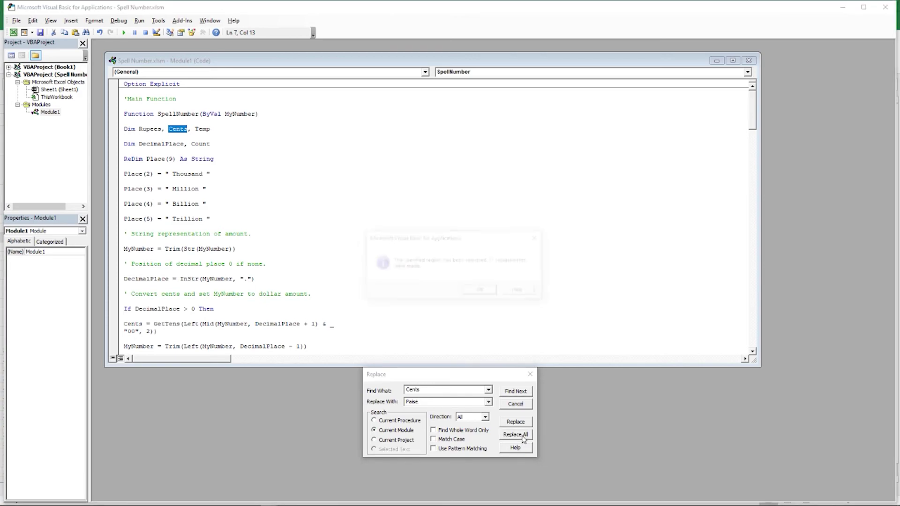
pyautogui.click(483, 291)
pyautogui.click(515, 404)
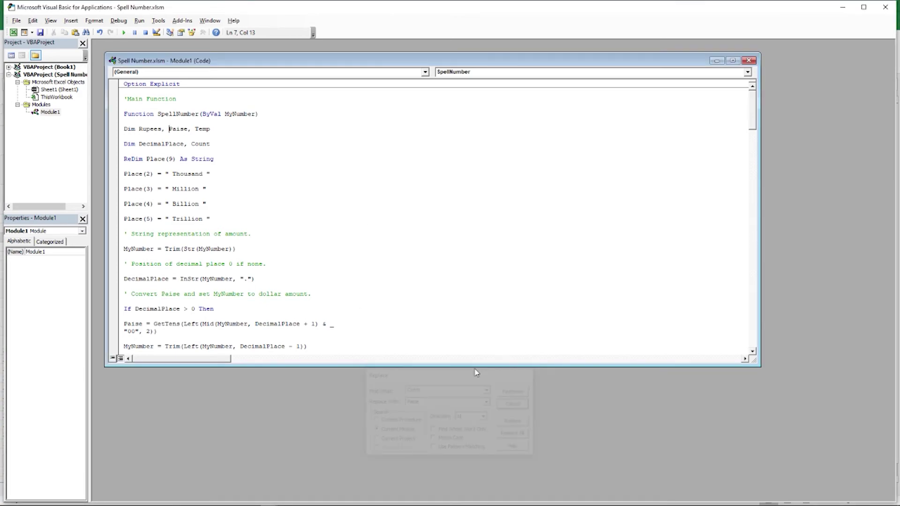
# Step: Return to the Excel worksheet, select cell A4 and force a full recalculation of all formulas
pyautogui.hotkey('alt', 'F11')
pyautogui.click(164, 294)
pyautogui.click(134, 256)
pyautogui.click(19, 168)
pyautogui.hotkey('ctrl', 'alt', 'F9')
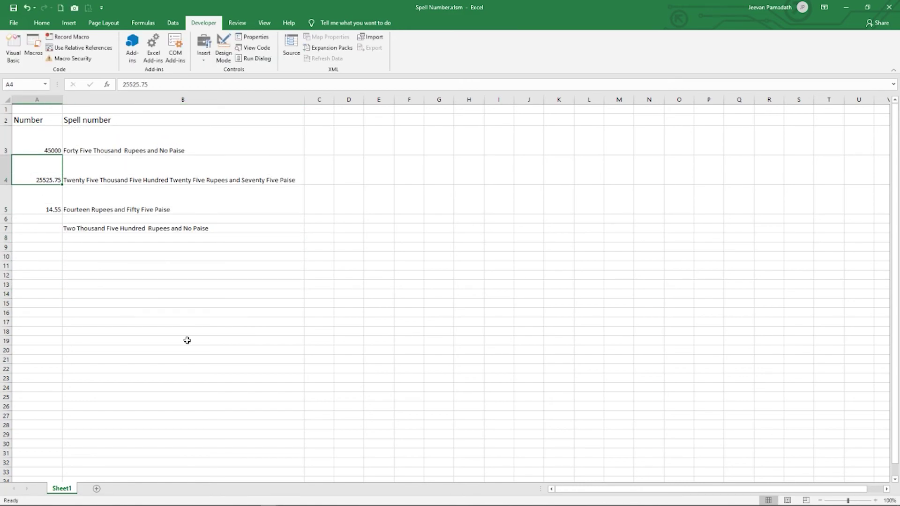